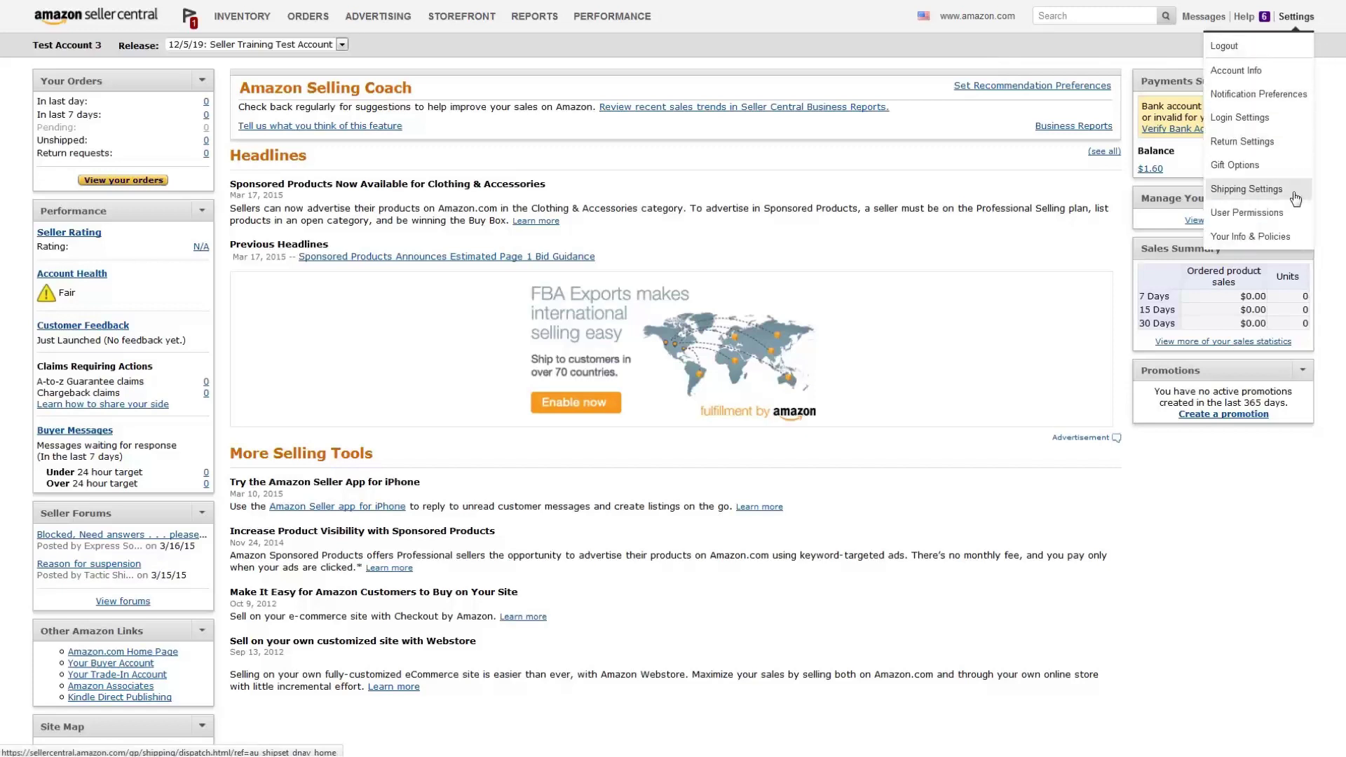
# Open Shipping Settings to view the ships-from location and per-region shipping rates
pyautogui.click(1247, 189)
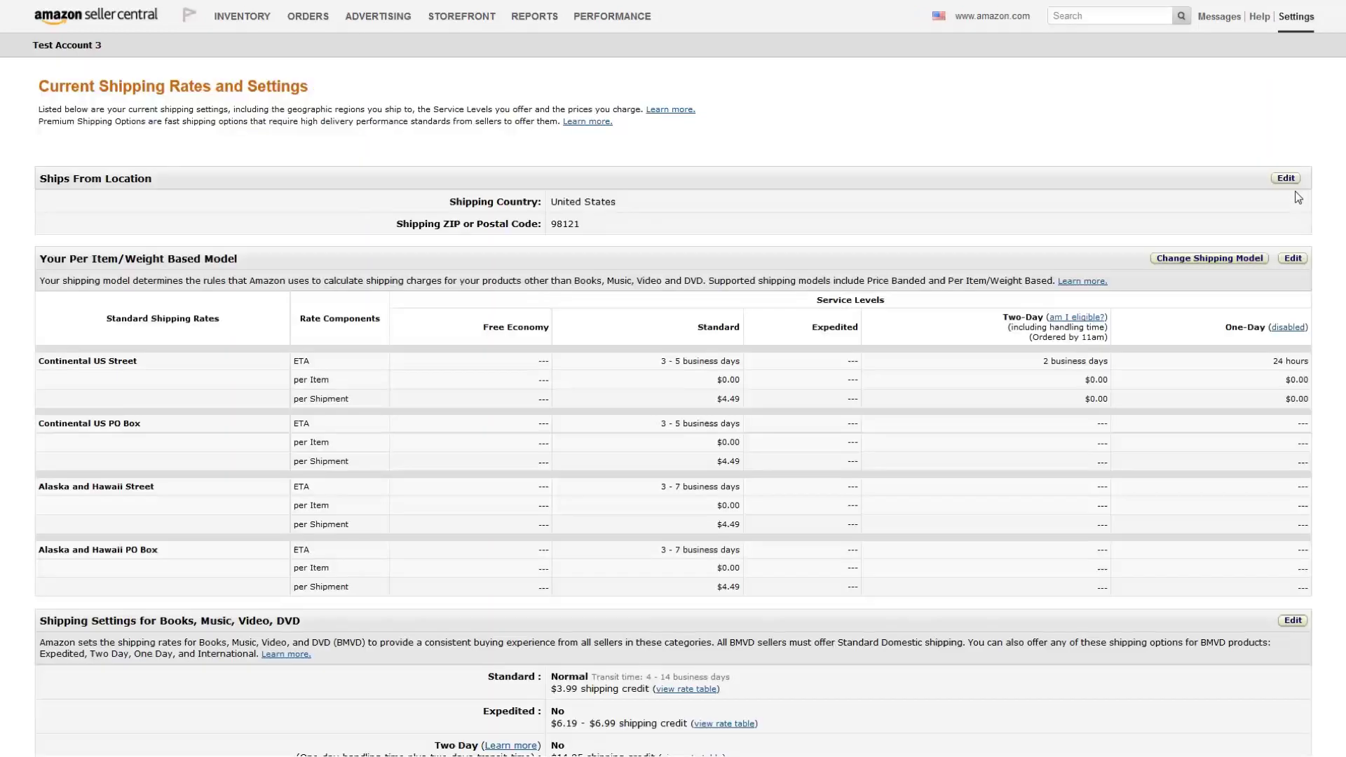